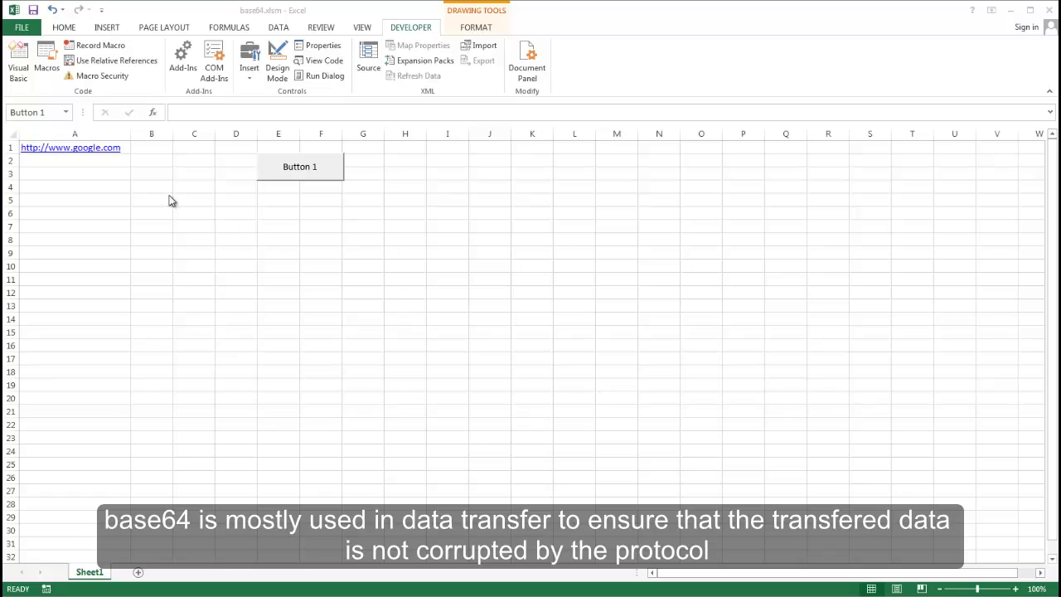
- Select cell A1, then choose Assign Macro from Button 1's context menu
click(125, 148)
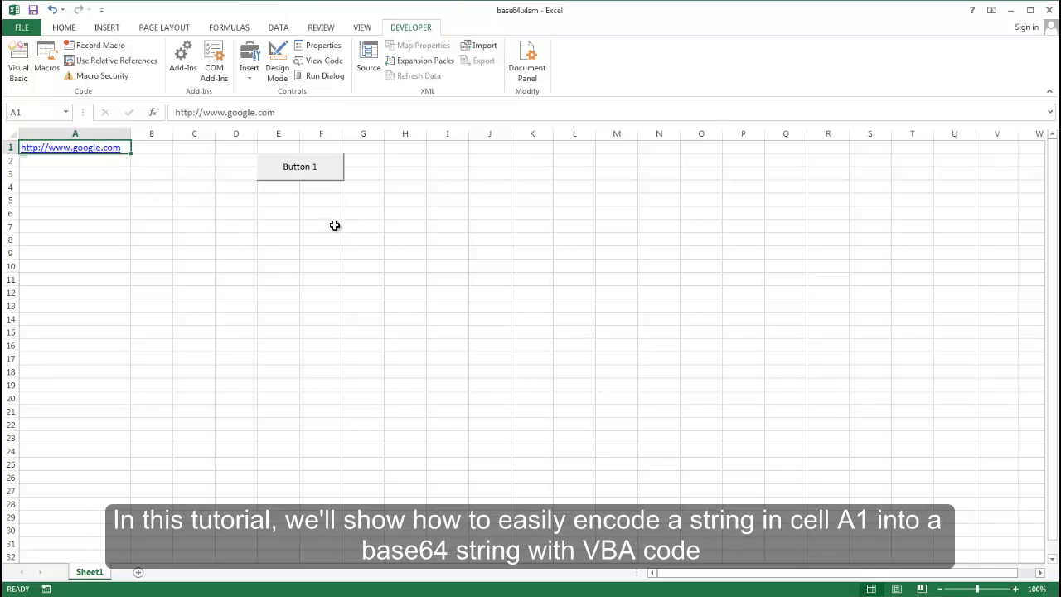
right_click(320, 155)
right_click(315, 161)
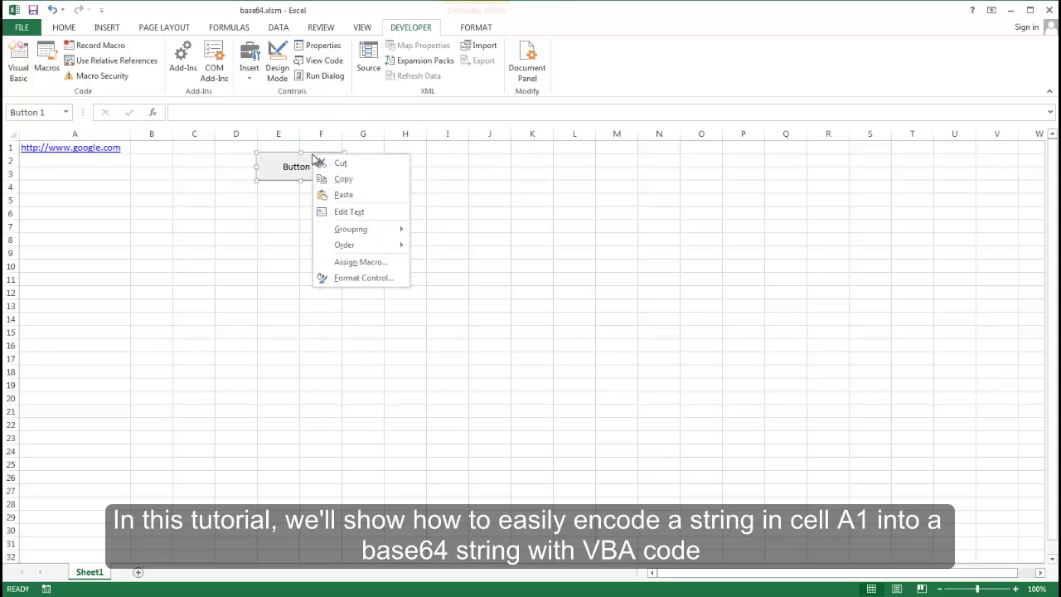
click(348, 262)
- Create a new Button1_Click macro and declare objXML As MSXML2.DOMDocument
click(436, 173)
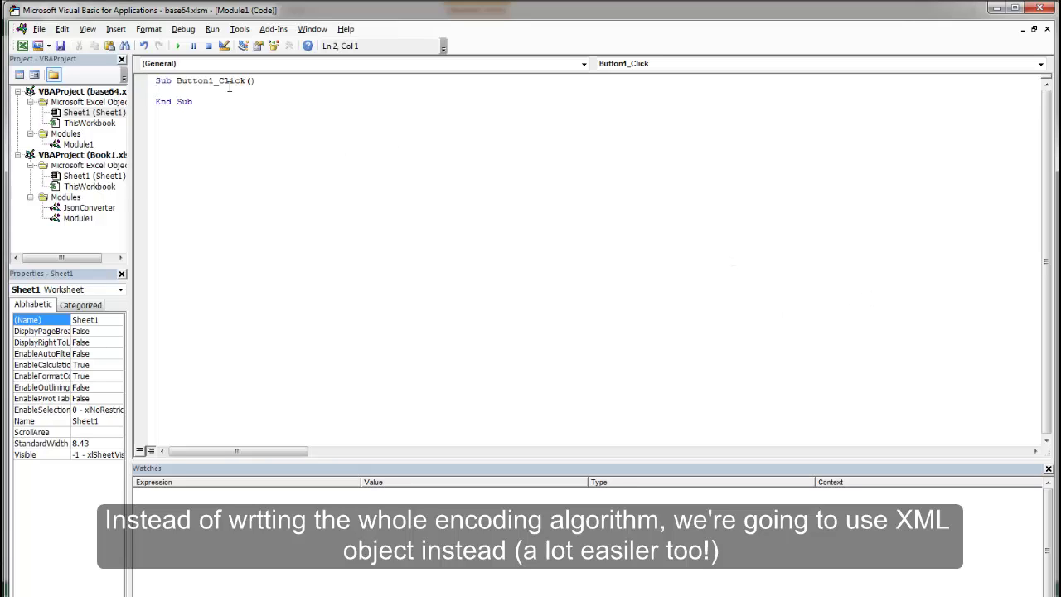
key(Return)
text(D)
text(im o)
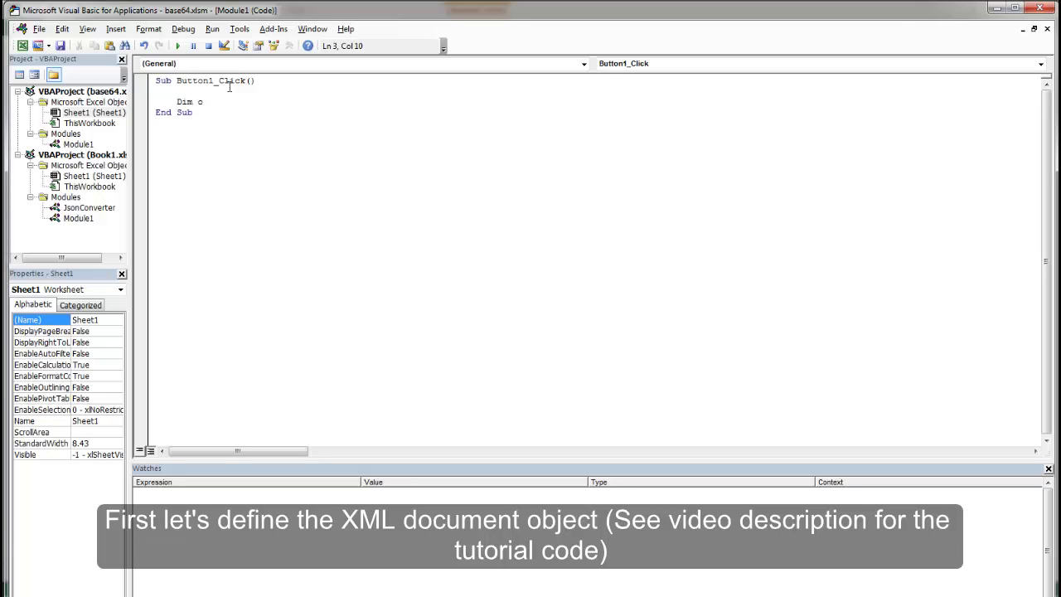
text(bjX)
text(ML)
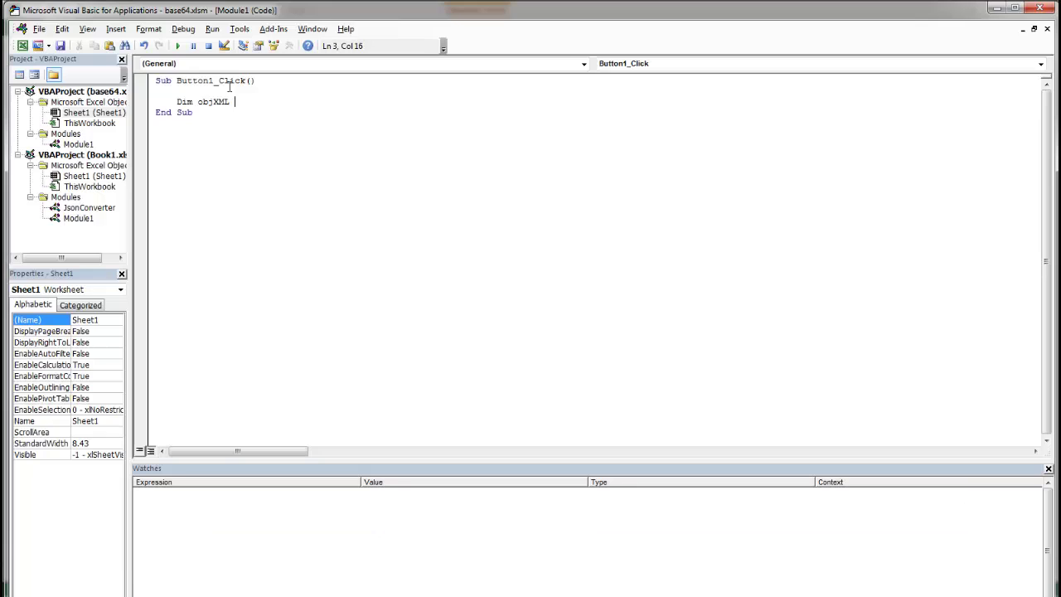
text( As MSXM)
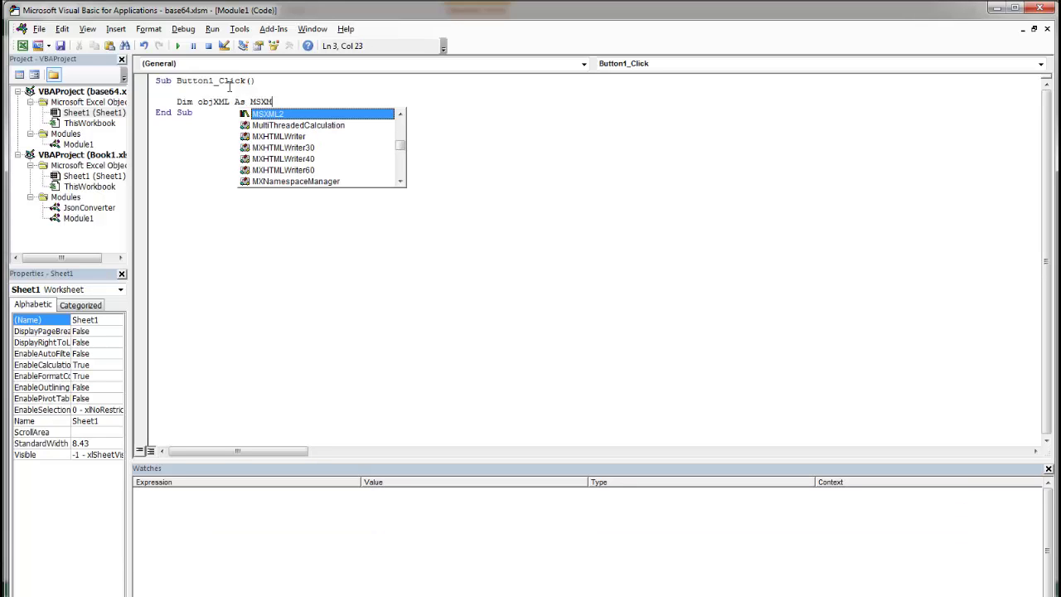
text(L2.)
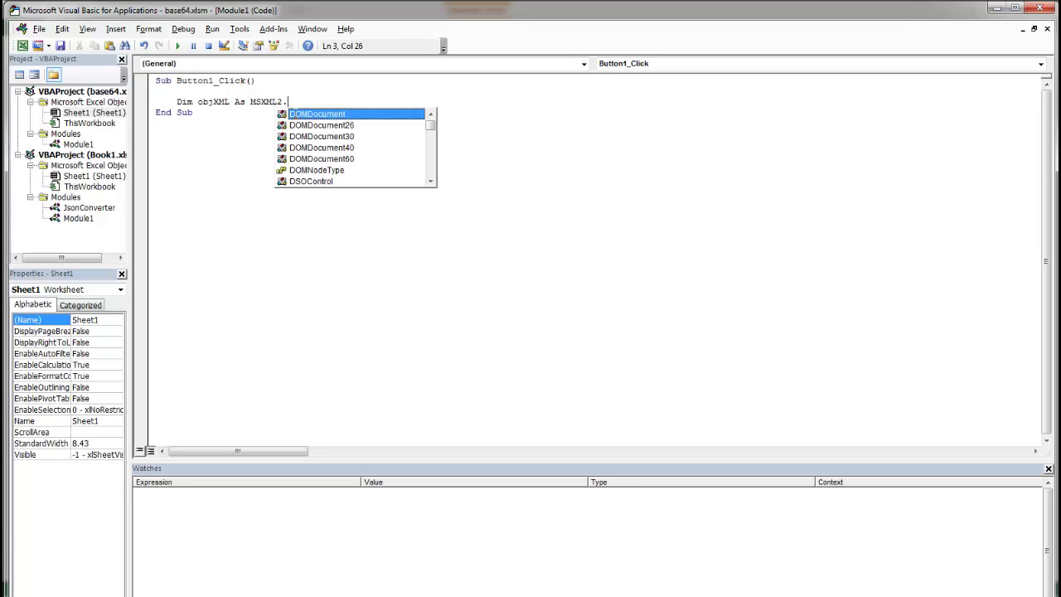
double_click(296, 115)
key(Return)
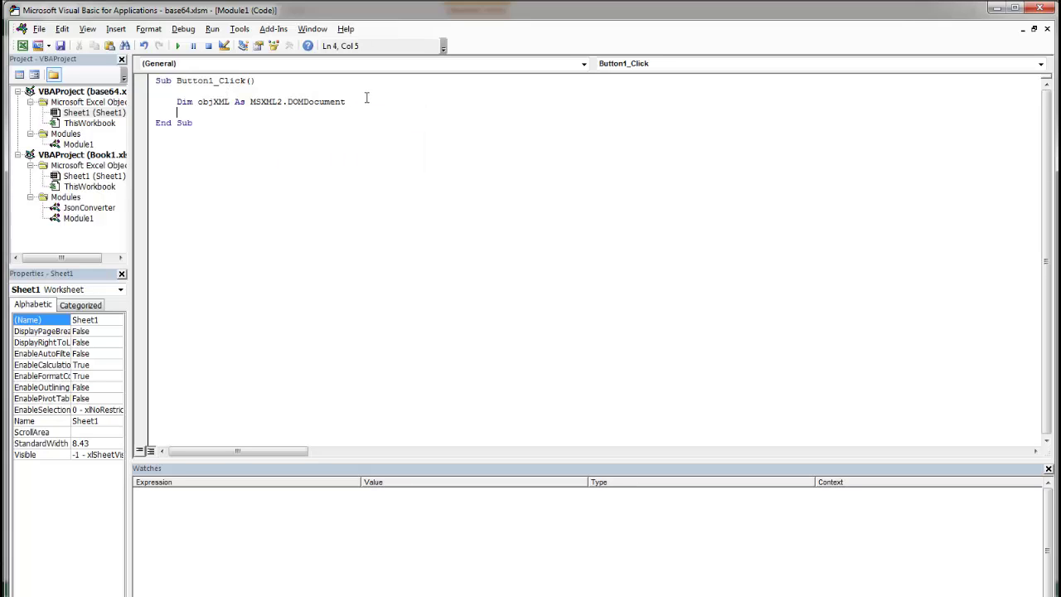
- Declare objNode As MSXML2.IXMLDOMElement using IntelliSense completion
text(Dim )
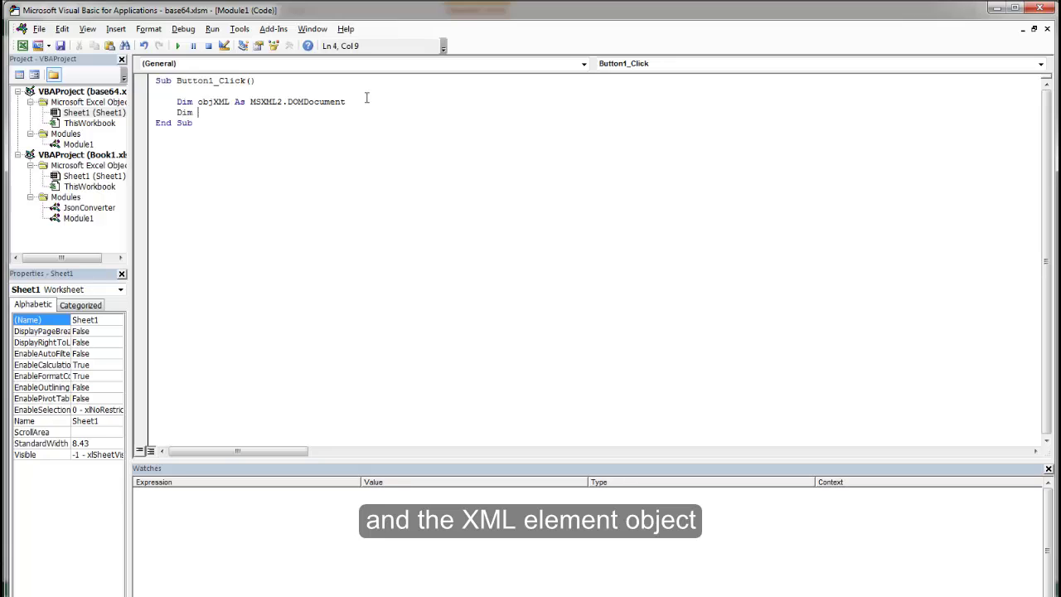
text(objNode )
text(As )
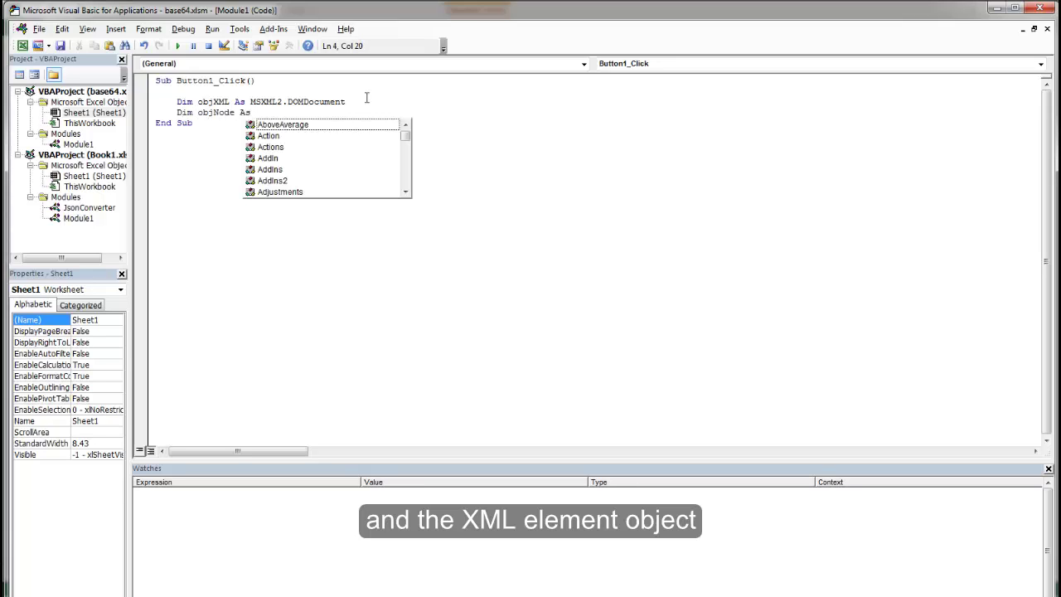
text(MSX)
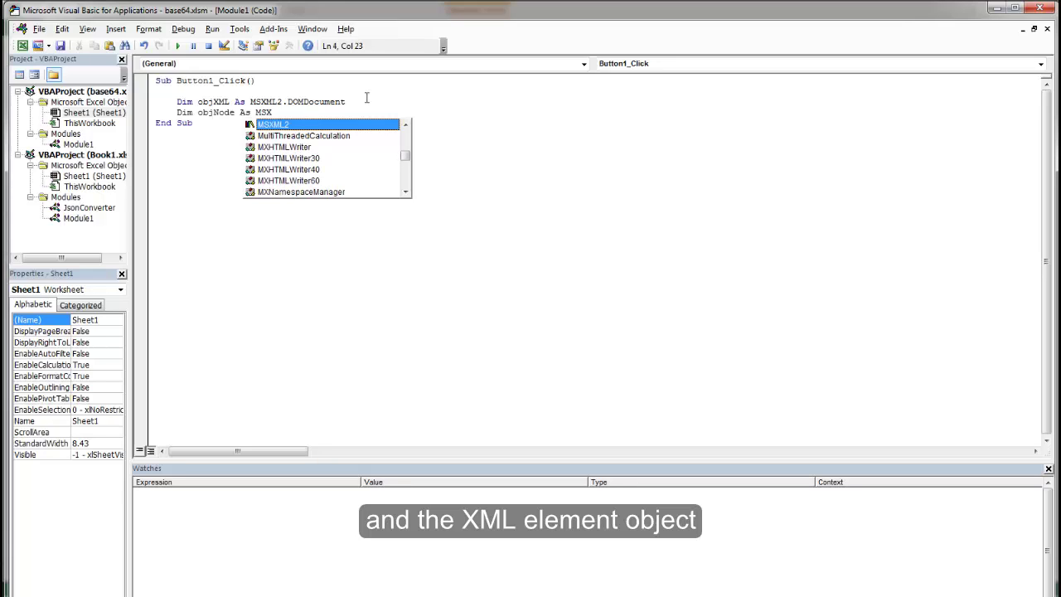
double_click(285, 125)
text(.I)
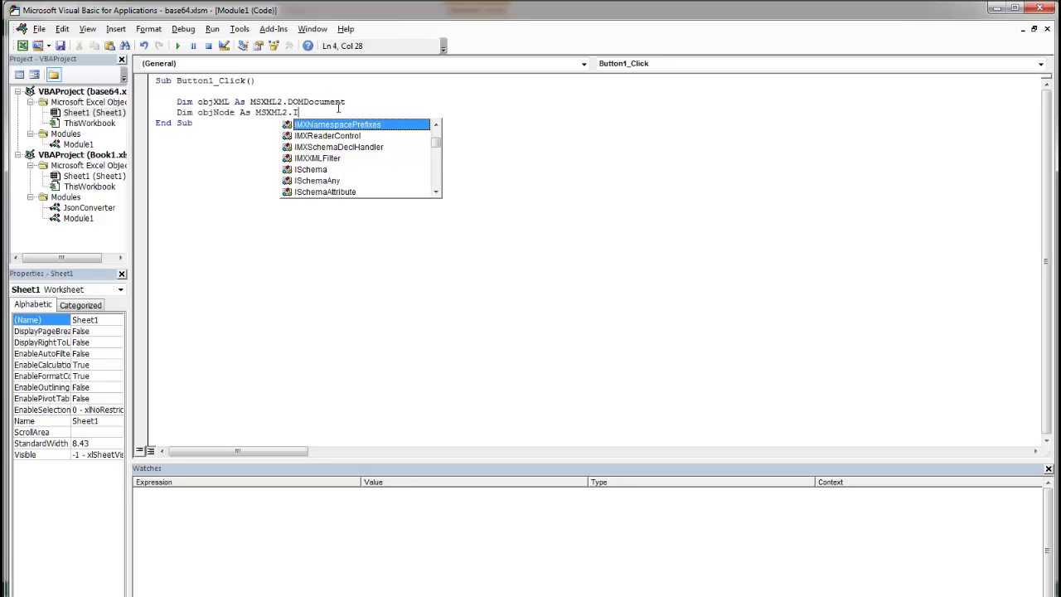
text(XML)
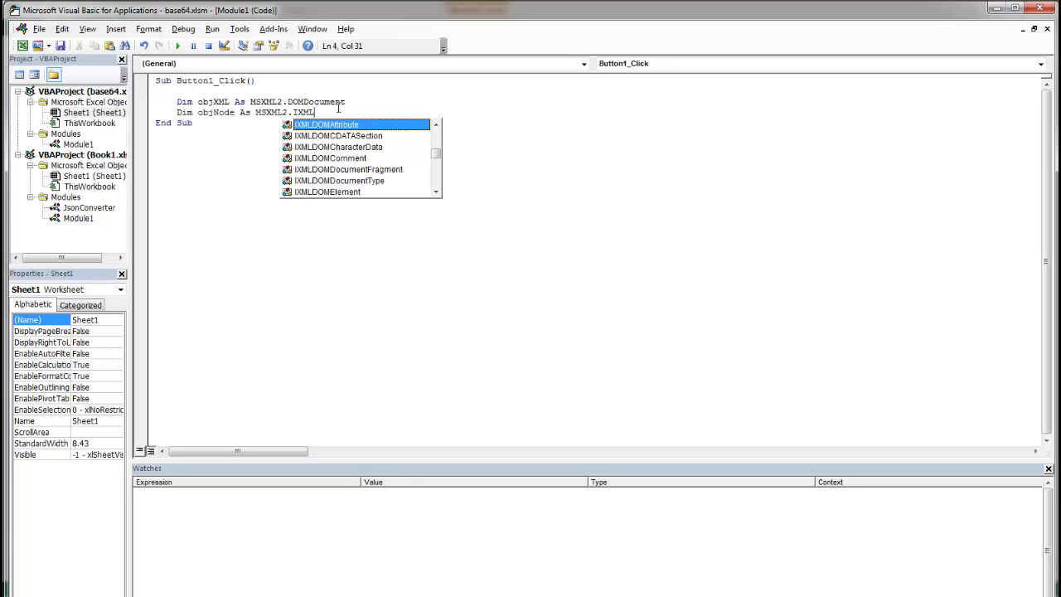
double_click(332, 191)
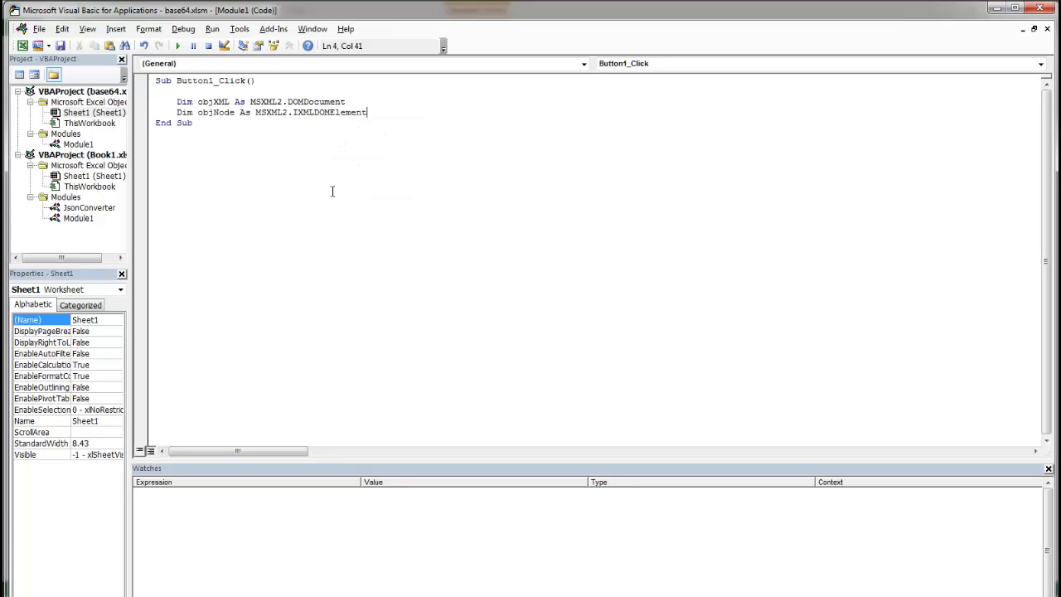
- Add the declaration Dim arrData() As Byte after a blank line
key(Return)
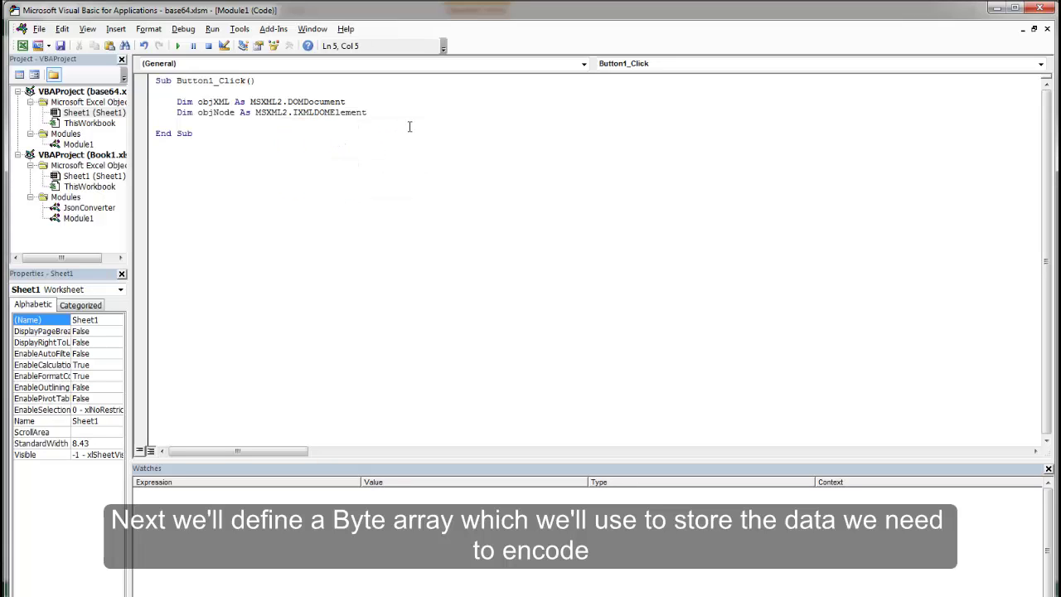
key(Return)
text(Dim )
text(arrD)
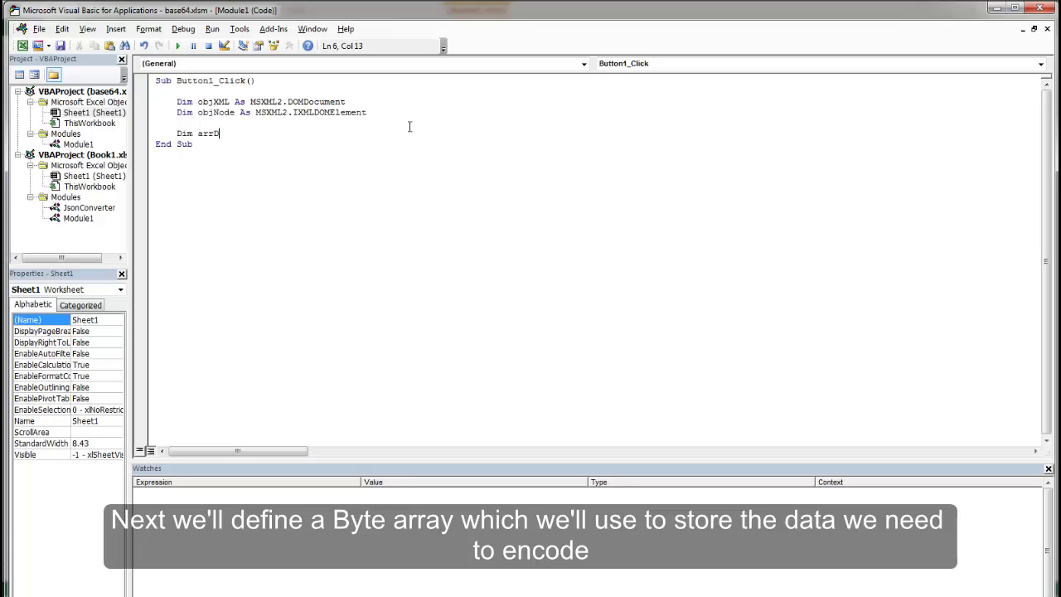
text(ata() )
text(As )
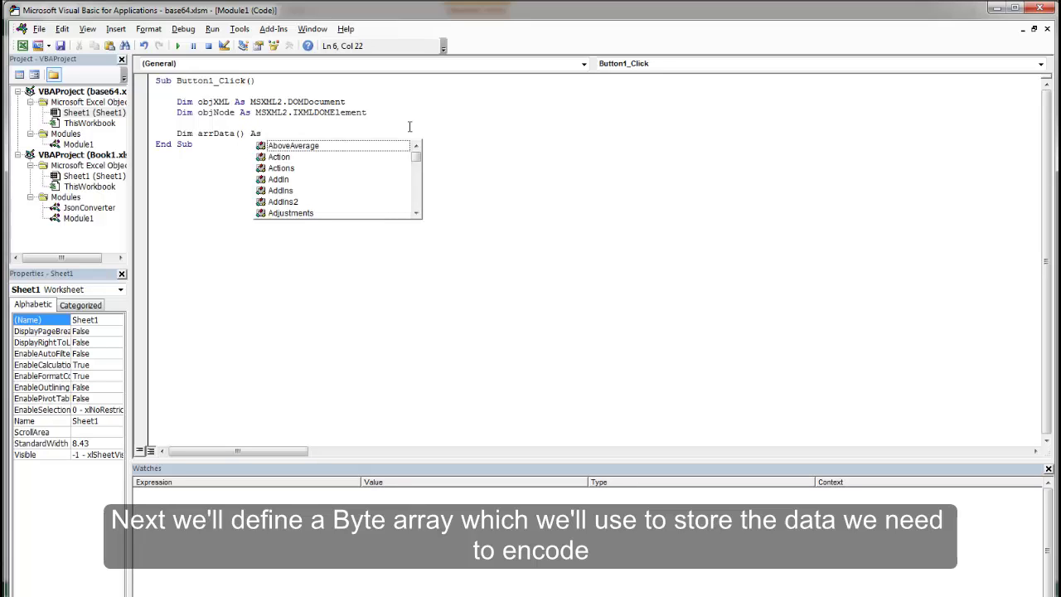
text(Byte)
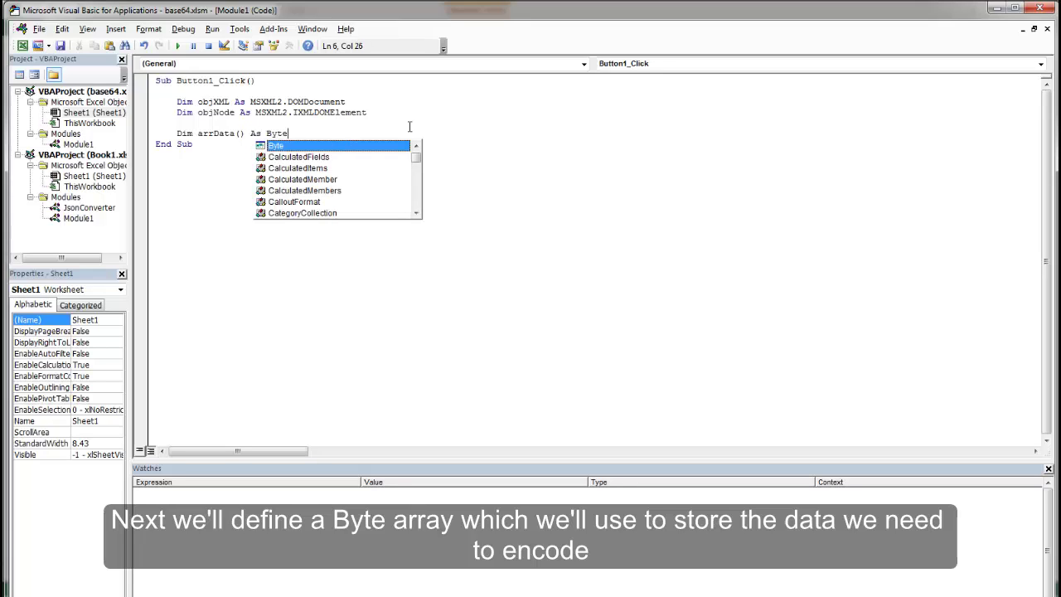
key(Escape)
key(Return)
key(Return)
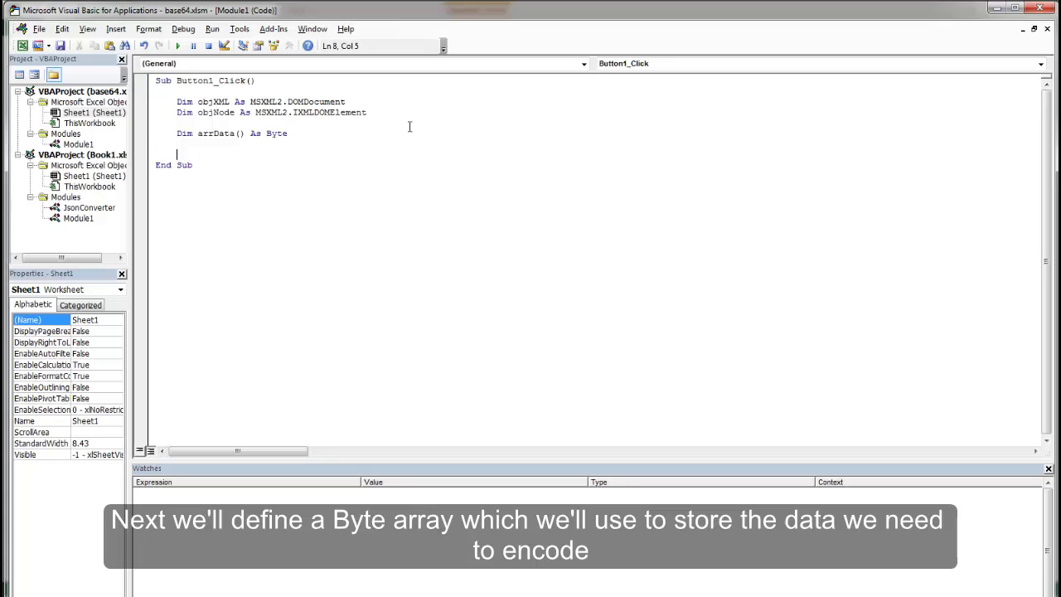
- Begin the assignment line arrData = StrConv( Cells() below the declarations
double_click(224, 134)
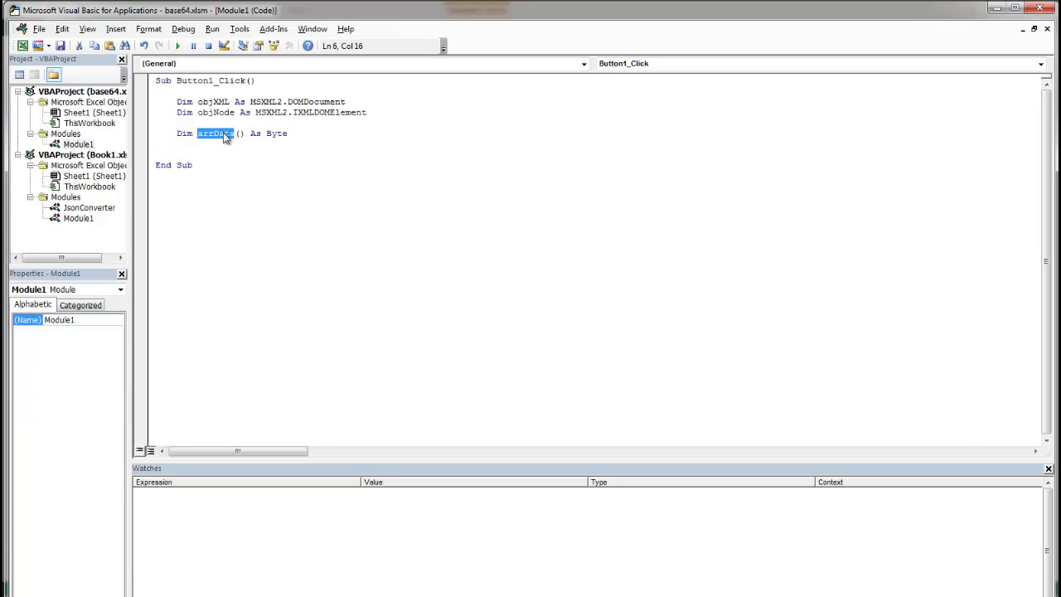
click(191, 149)
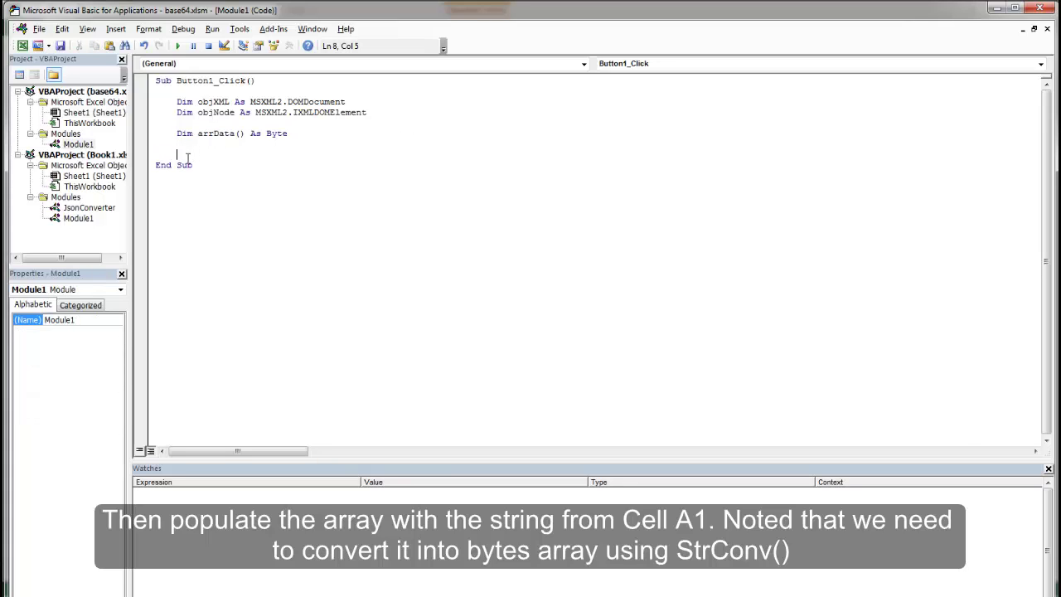
text(arrData)
key(Return)
key(Up)
key(End)
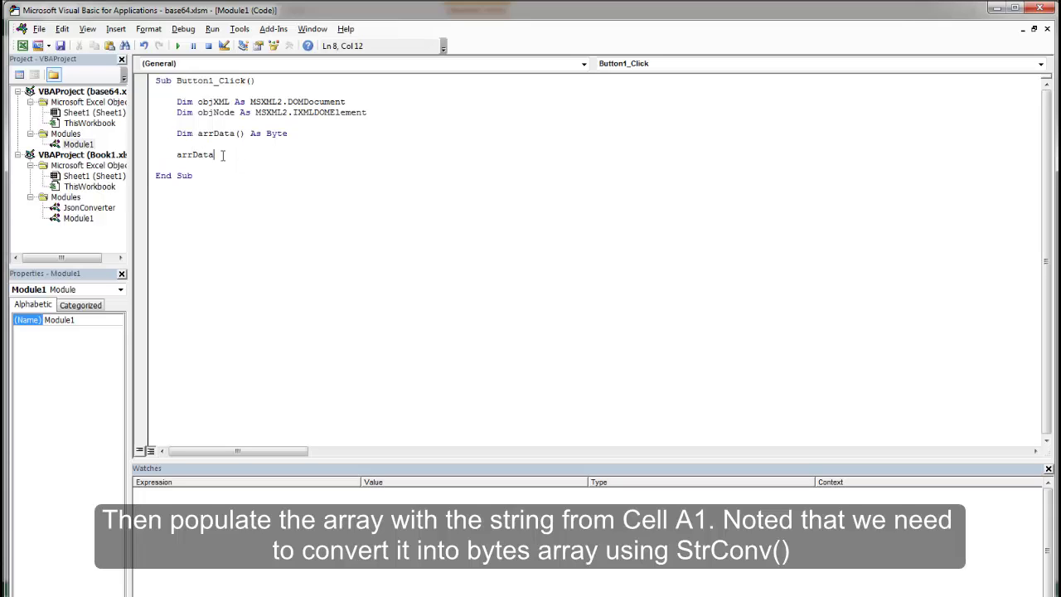
text( = )
text(StrConv)
text(( )
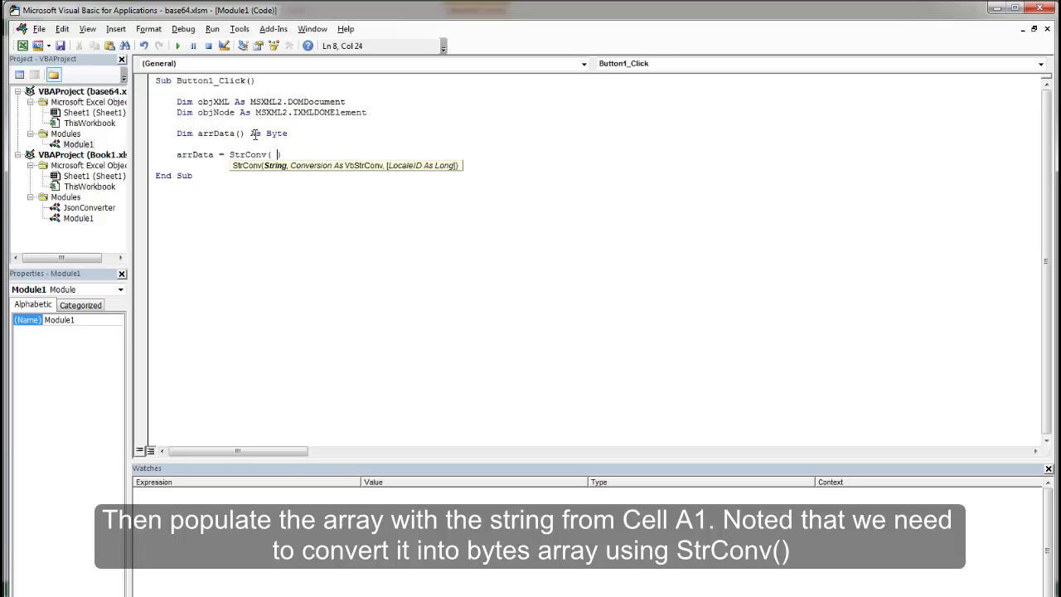
text(Cells)
text(())
- Complete the line as arrData = StrConv(Cells(1, 1), vbFromUnicode)
key(Left)
text(1,1,)
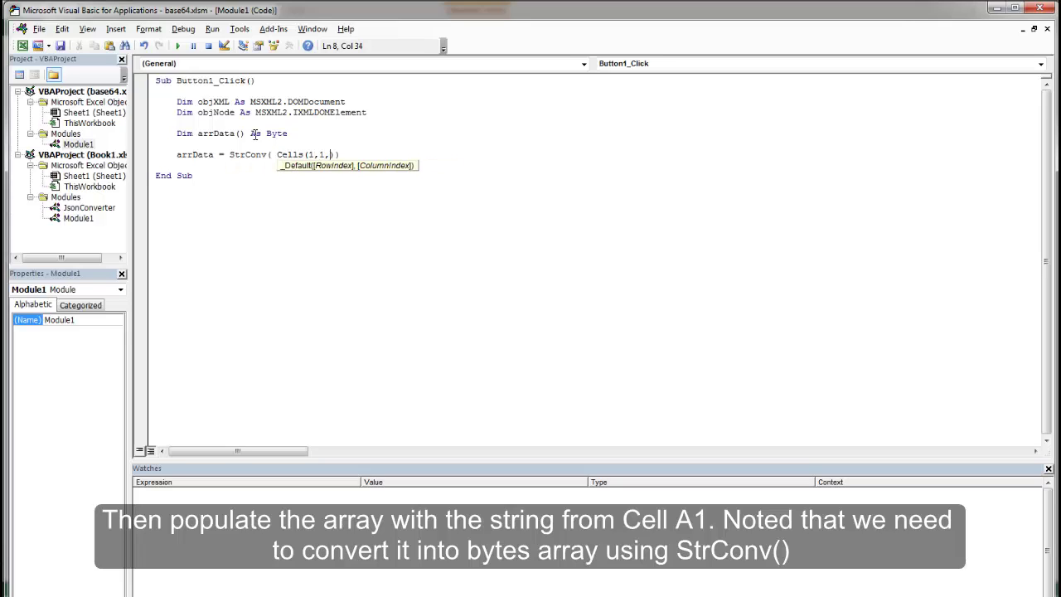
key(BackSpace)
key(Right)
text(,)
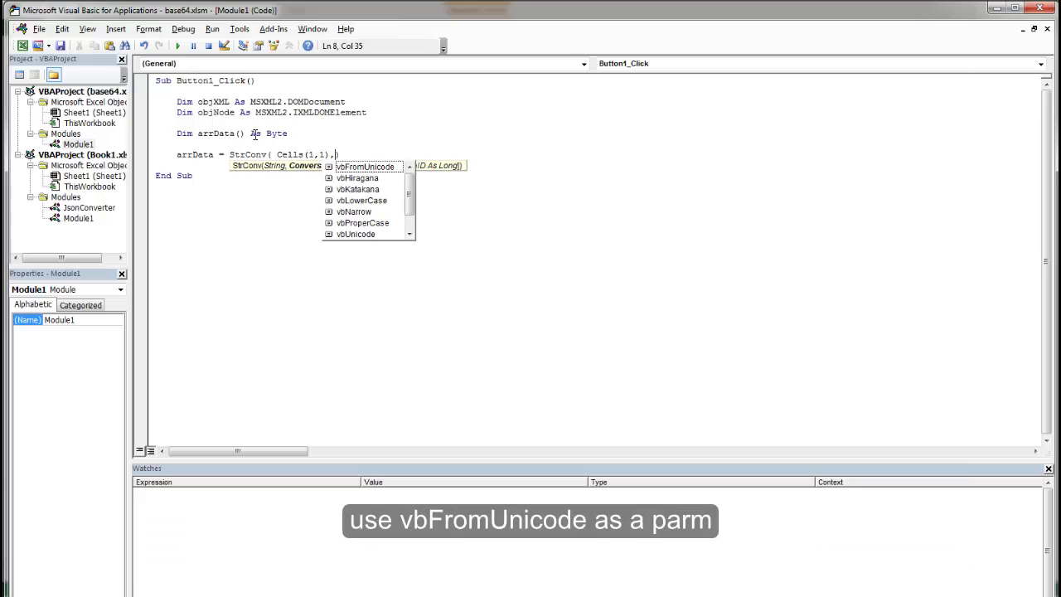
text(vb)
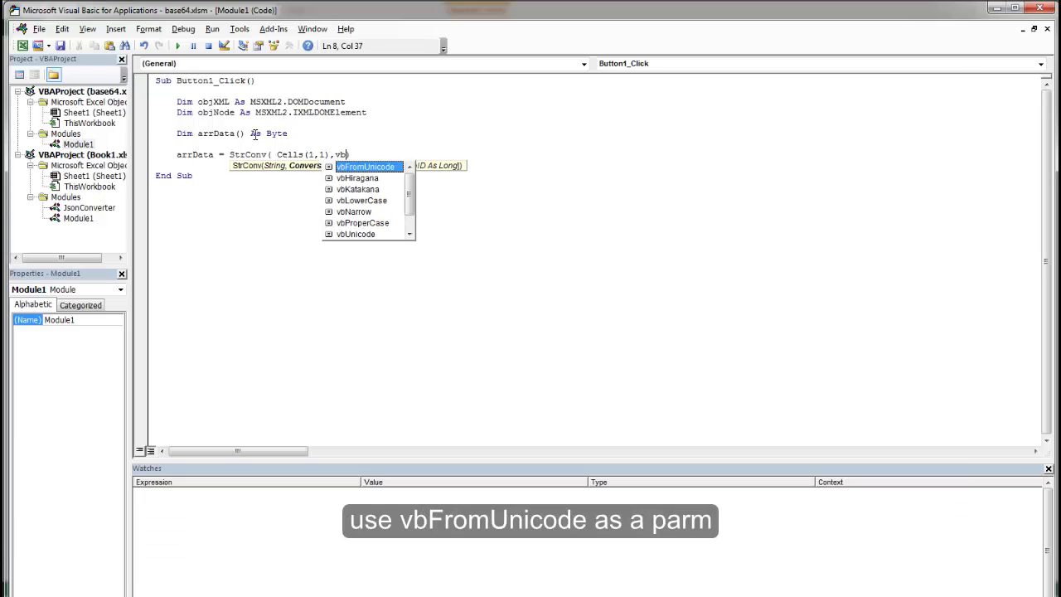
double_click(358, 168)
text())
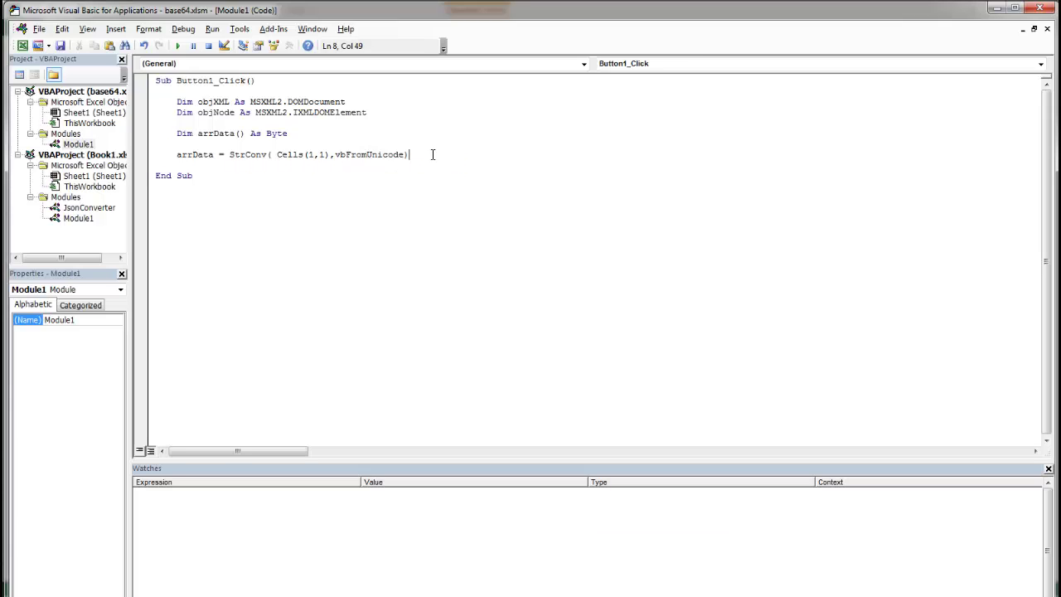
key(Return)
key(Return)
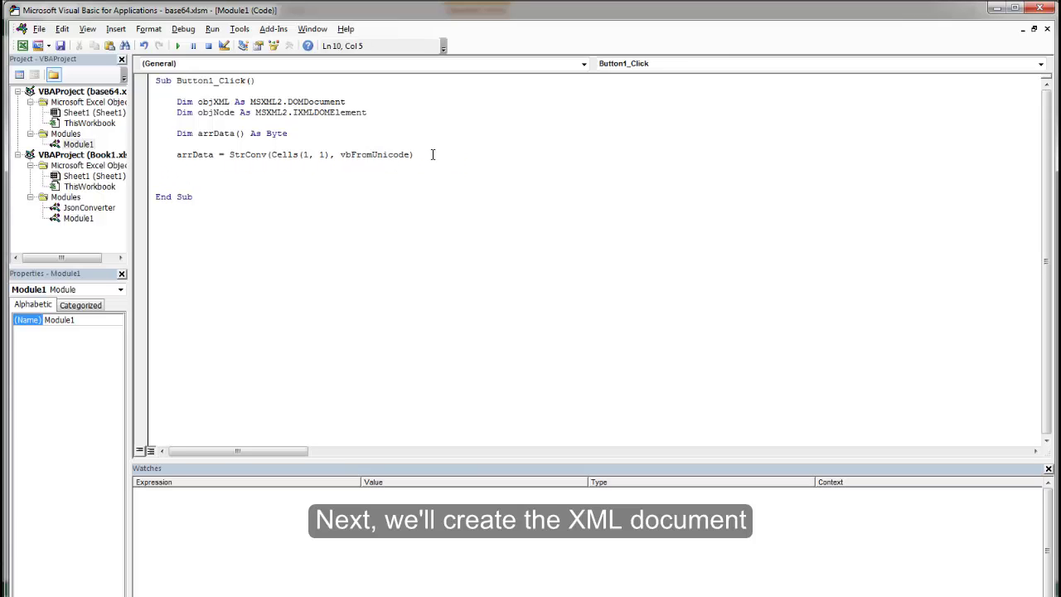
- Add Set objXML = New MSXML2.DOMDocument
text(Set o)
text(bjXML = )
text(New )
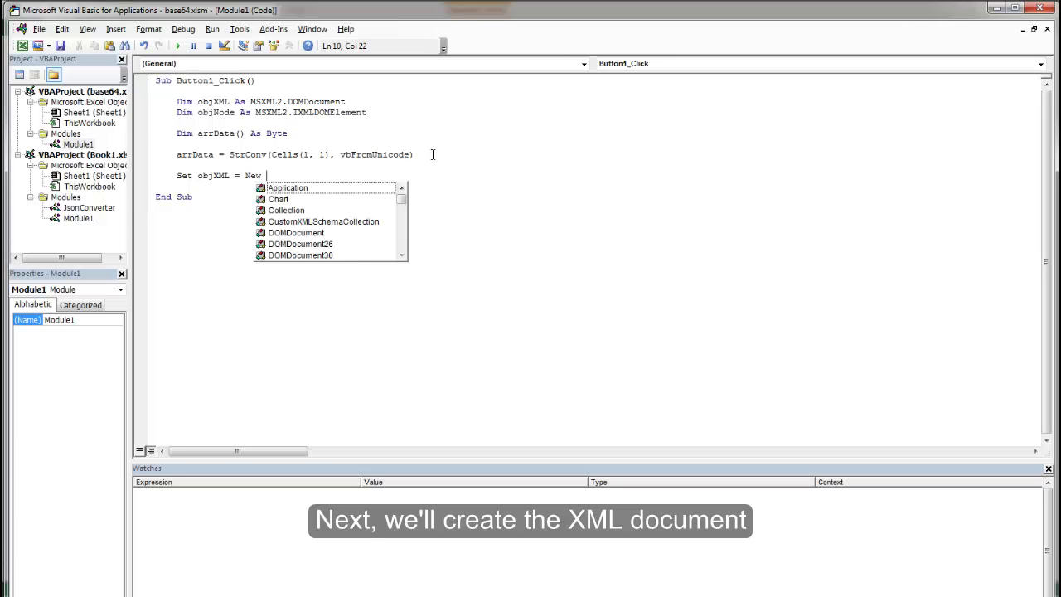
text(MS)
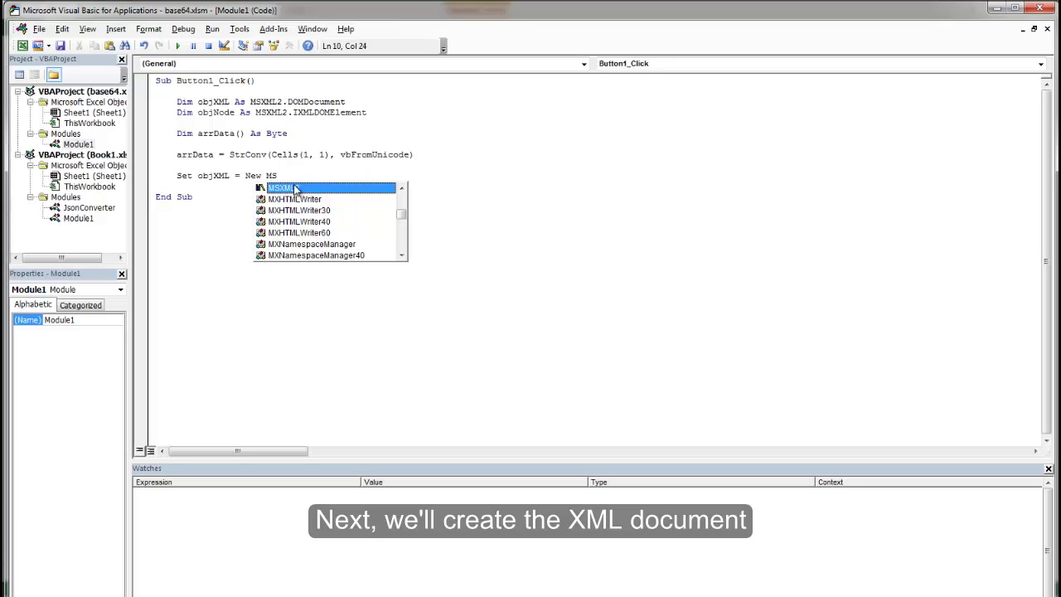
double_click(296, 189)
text(.)
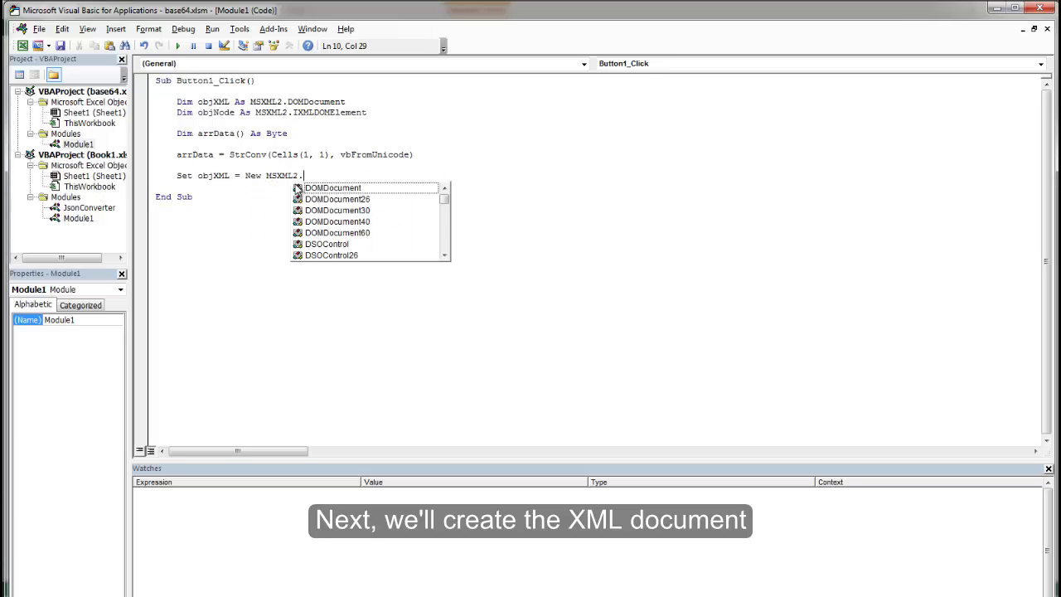
double_click(300, 187)
key(Return)
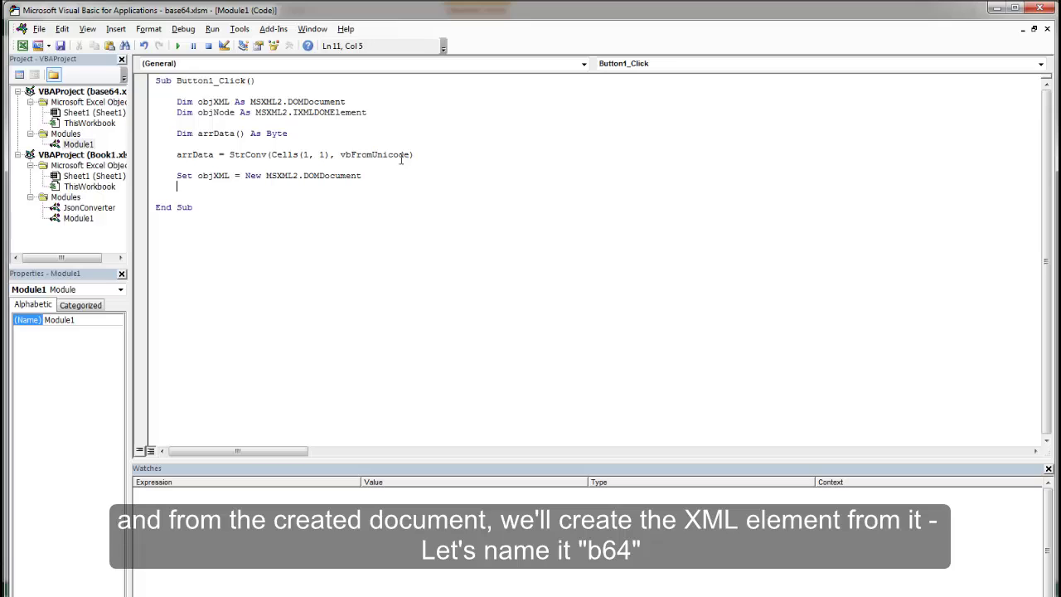
- Add Set objNode = objXML.createElement("b64"), fixing the method-name typo
text(Set objN)
text(ode = )
text(objXML)
text(.cret)
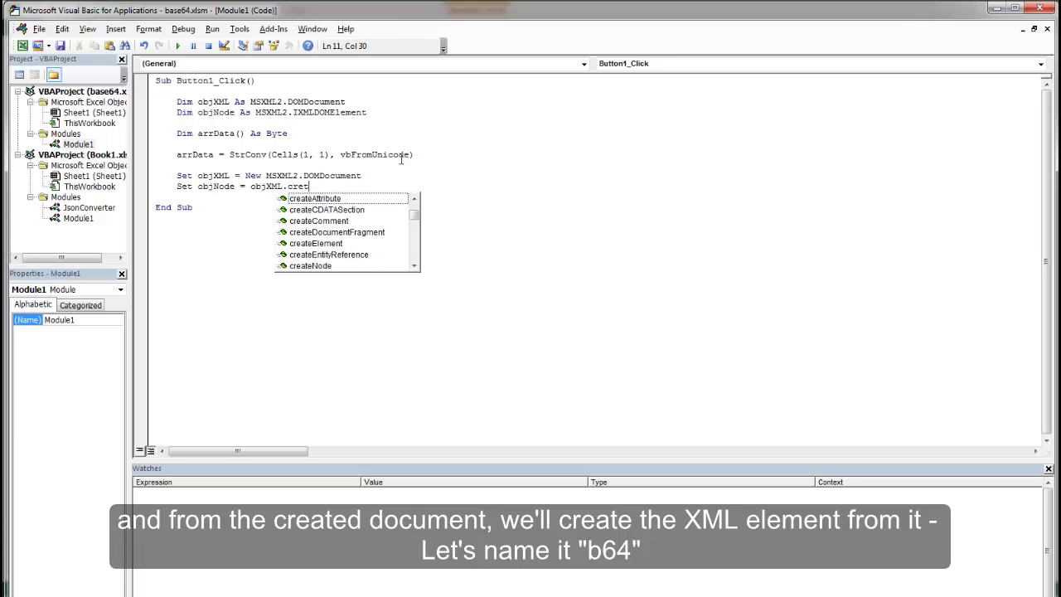
text(a)
key(BackSpace)
key(BackSpace)
text(ate)
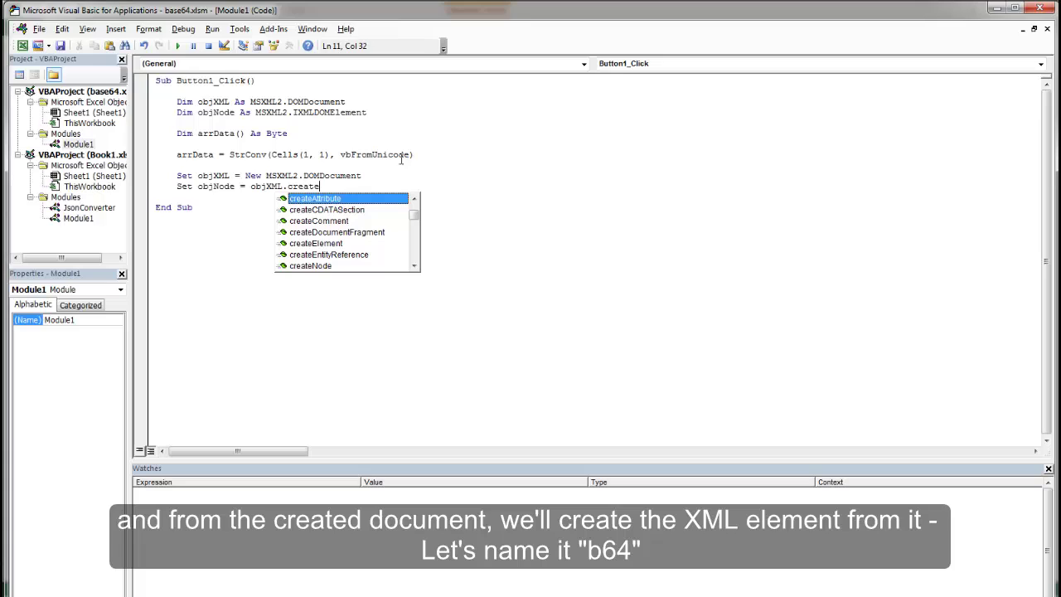
text(E)
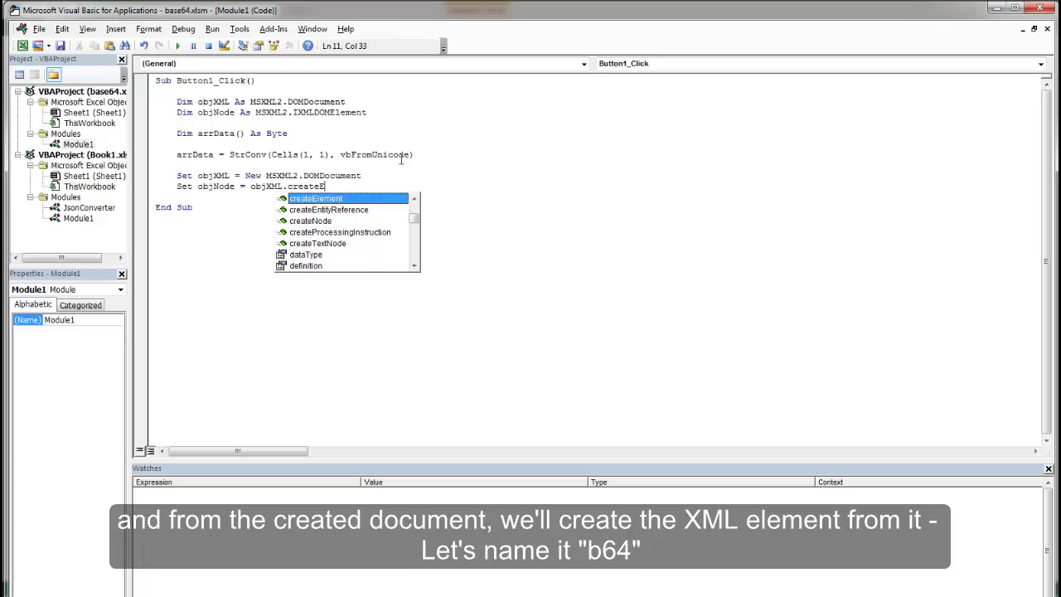
double_click(306, 199)
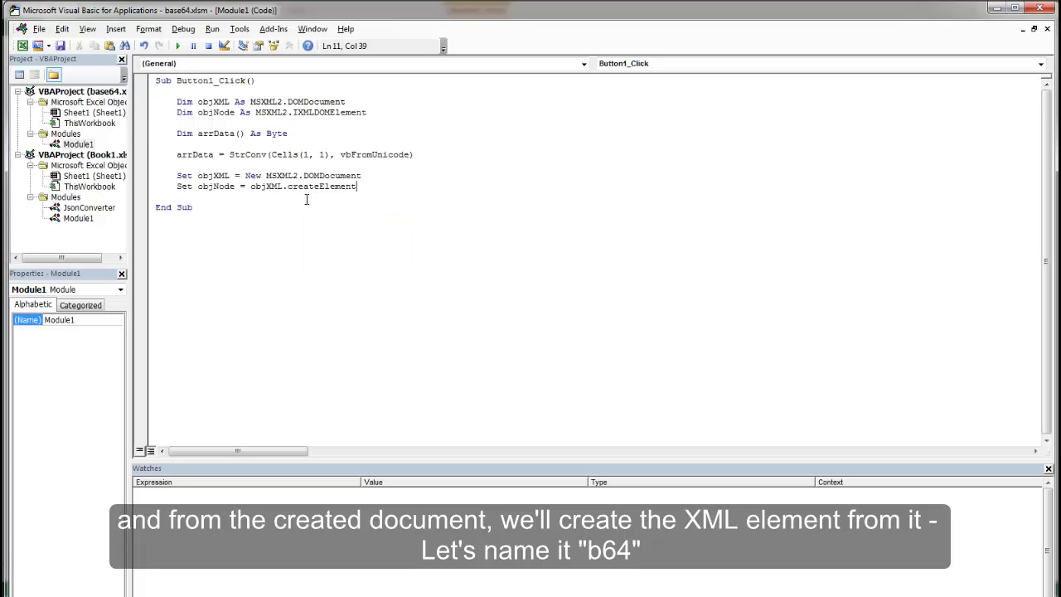
text(())
text("")
text(b6)
text(4)
- Set objNode.DataType = "bin.base64" on a new line
key(Return)
key(Return)
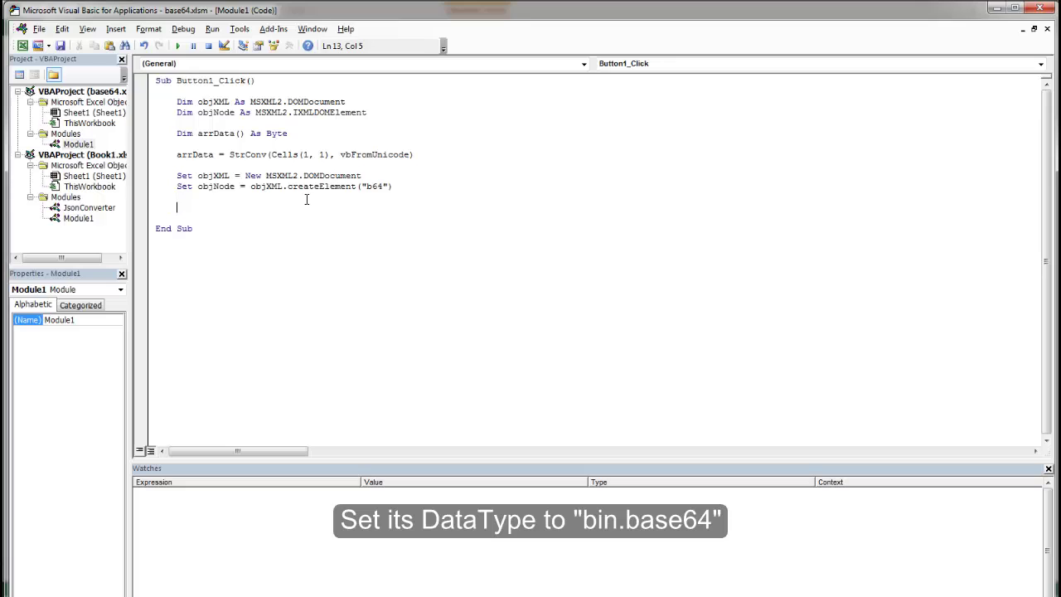
text(o)
text(bjNode)
text(.Data)
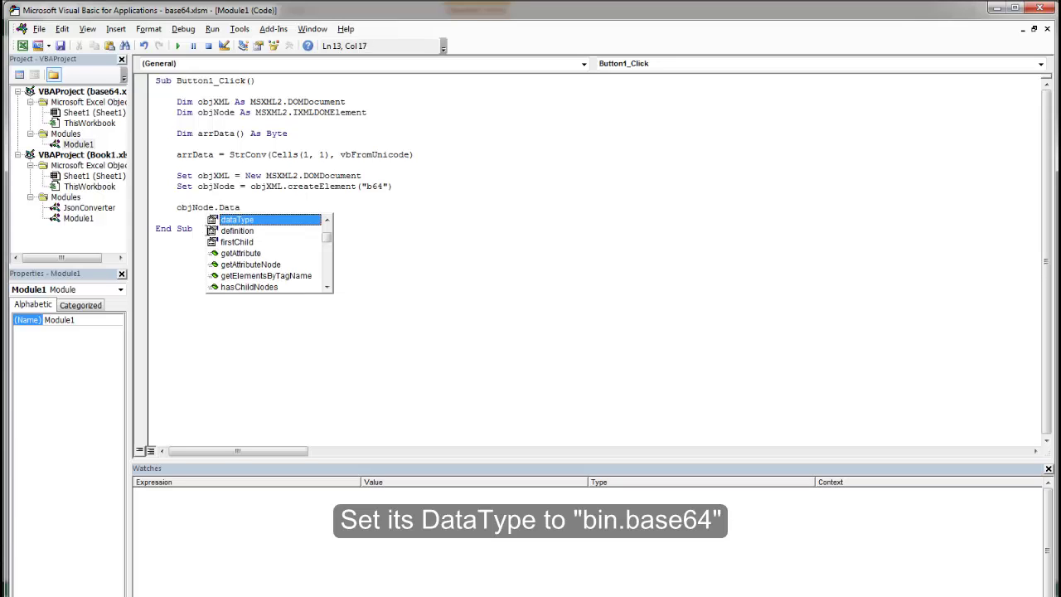
text( =)
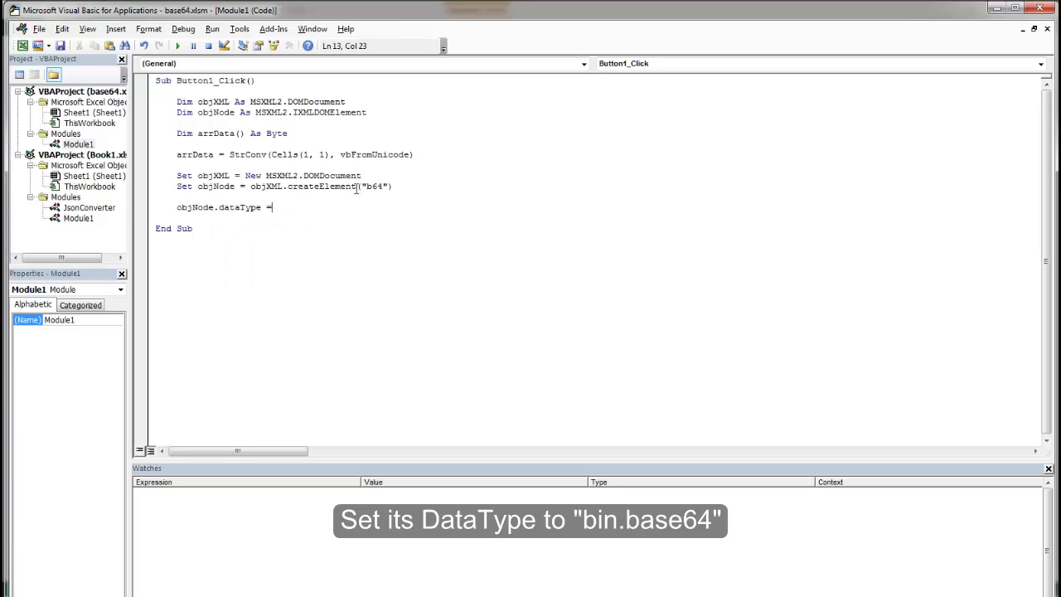
text( "bin)
text(.base)
text(64)
key(Return)
- Assign objNode.nodeTypedValue = arrData
text(objN)
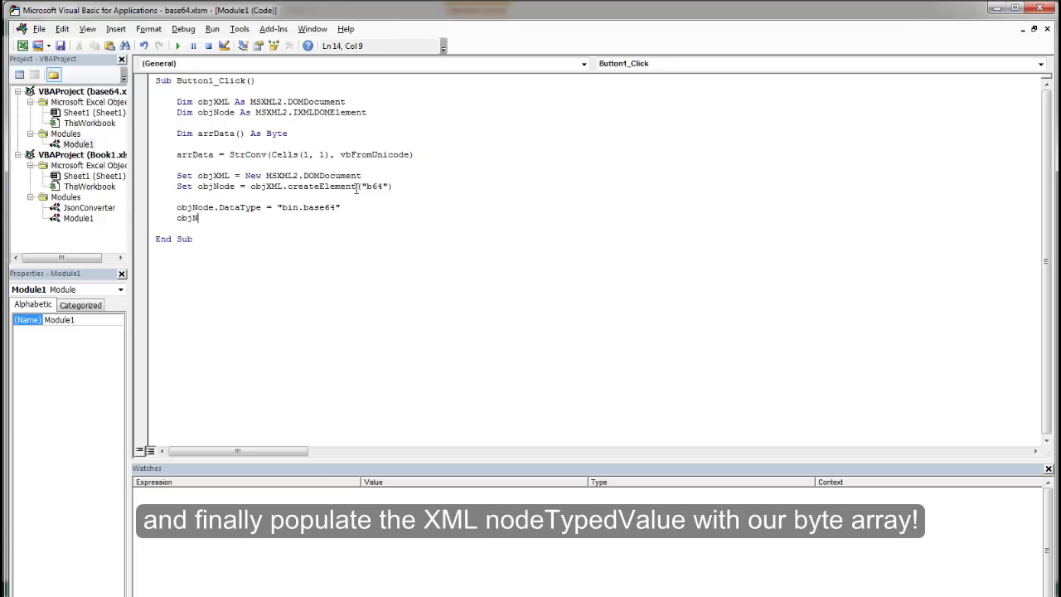
text(ode.)
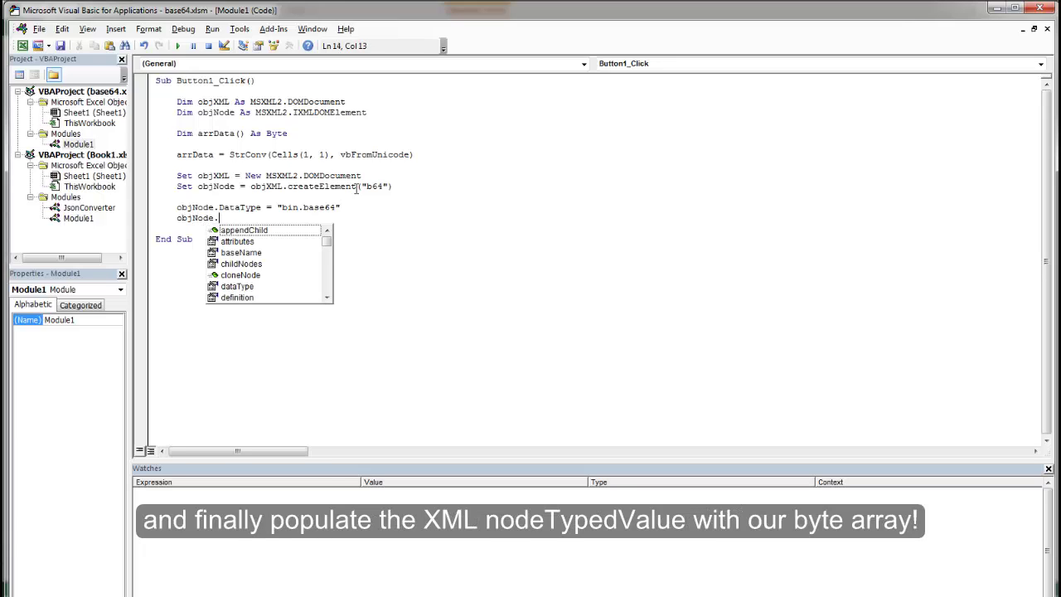
text(nodet)
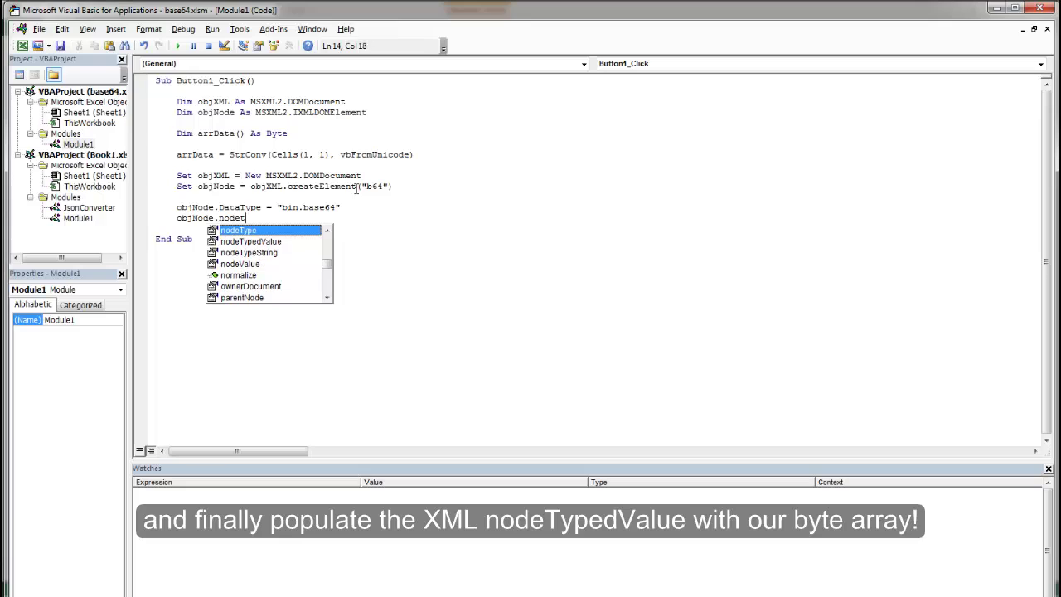
key(Down)
key(Tab)
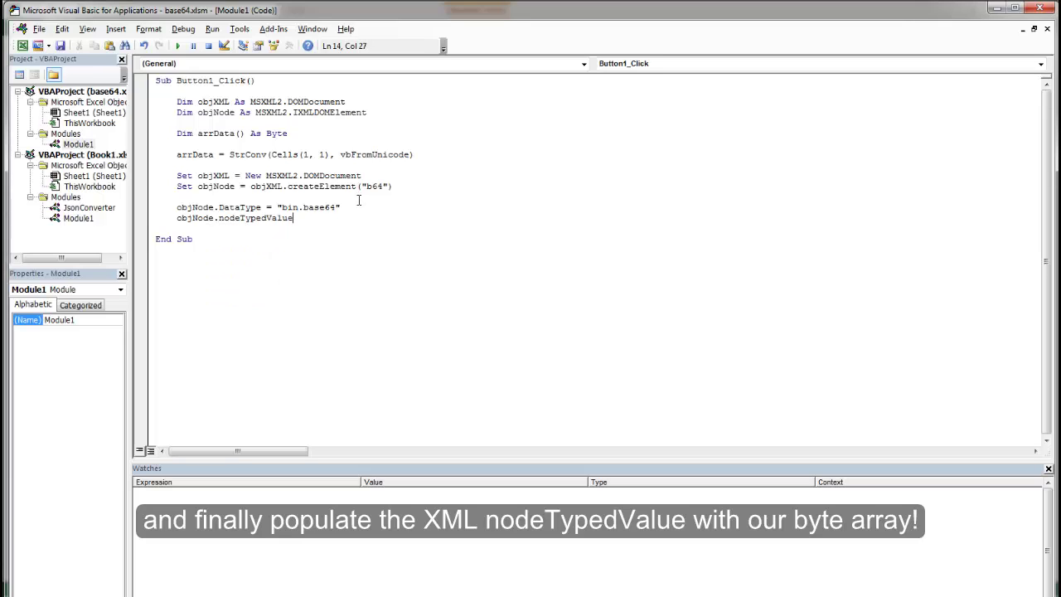
text(= arr)
text(Data)
key(Return)
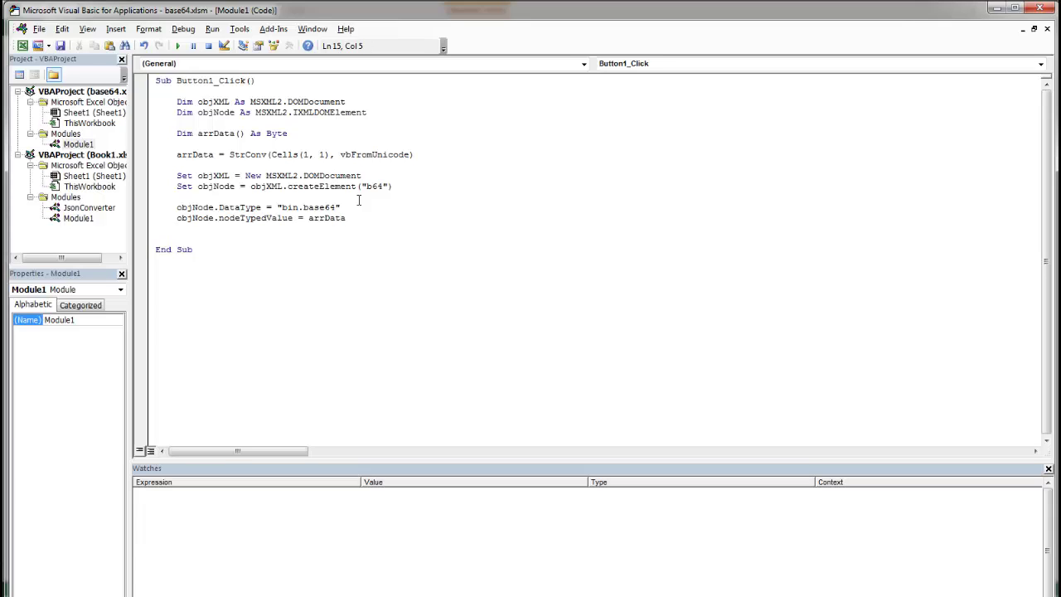
- Add MsgBox objNode.Text as the macro's final line
key(Return)
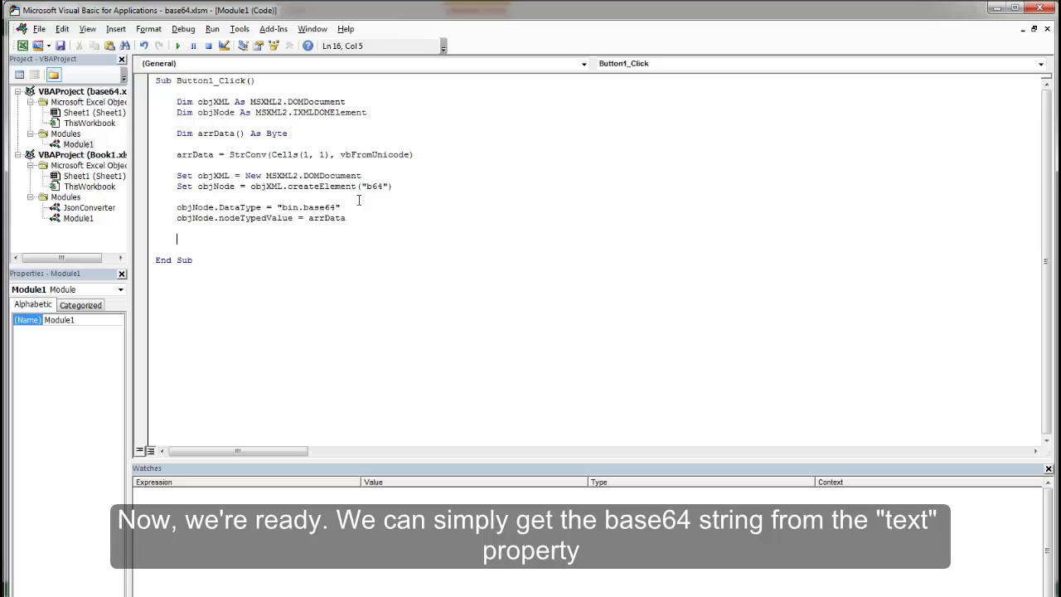
text(Ms)
text(gbox )
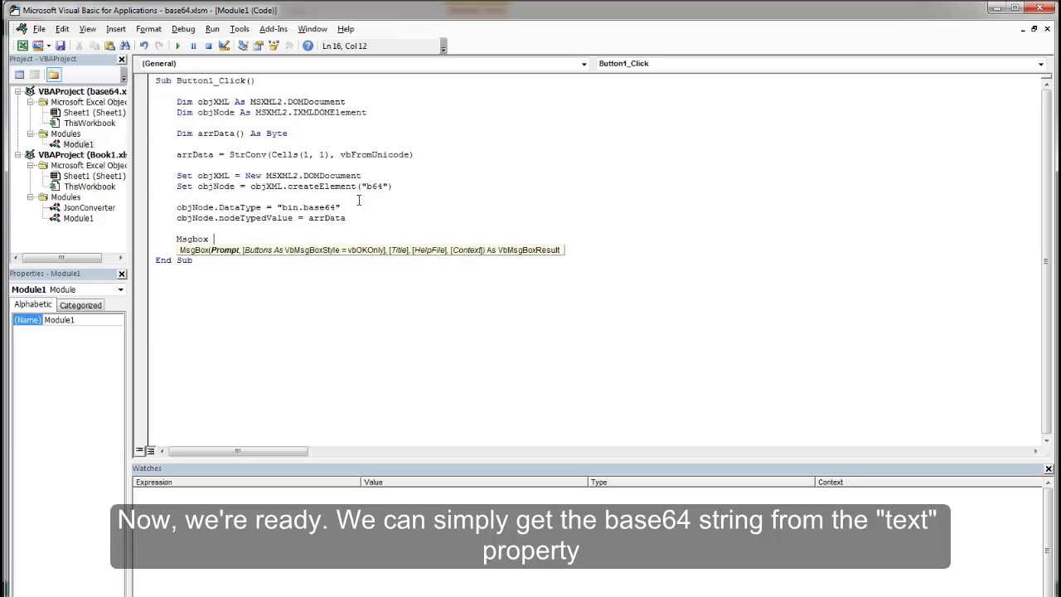
text(objNode)
text(.te)
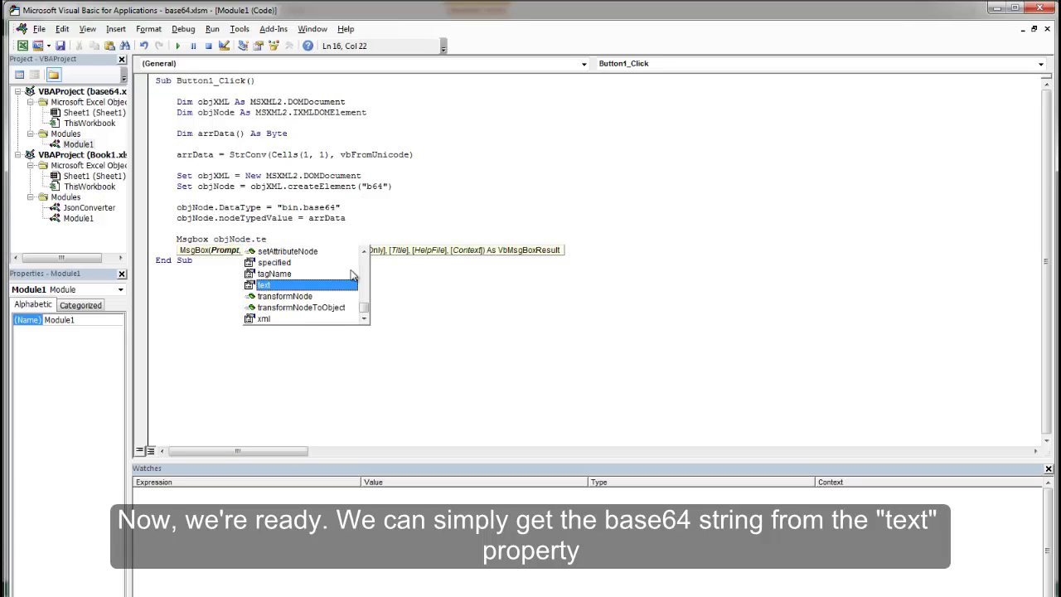
key(Tab)
click(315, 225)
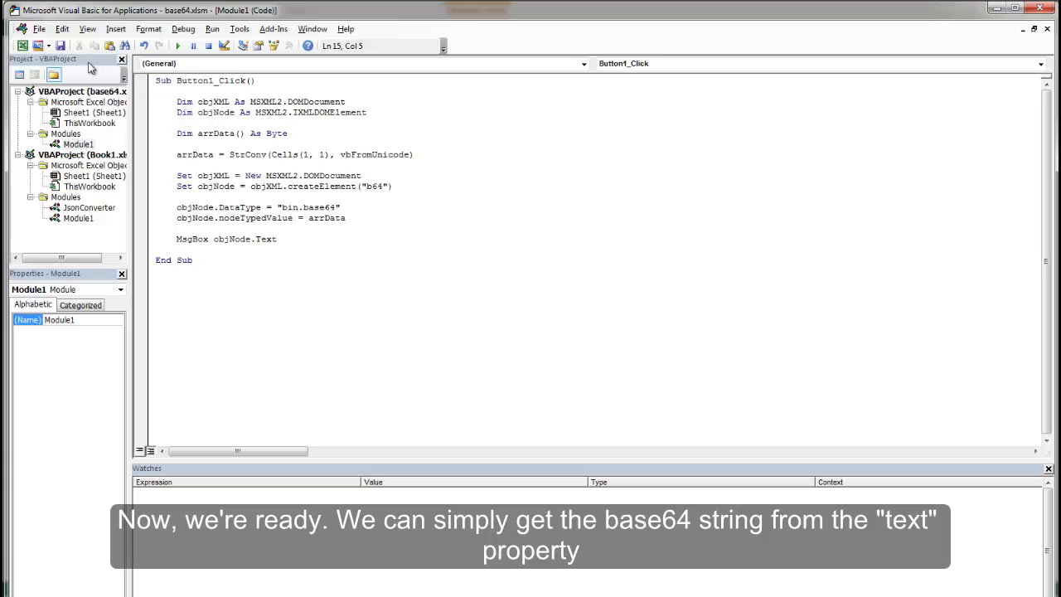
- Confirm the Microsoft XML, v6.0 reference under Tools > References, then minimize the editor
click(239, 29)
click(253, 44)
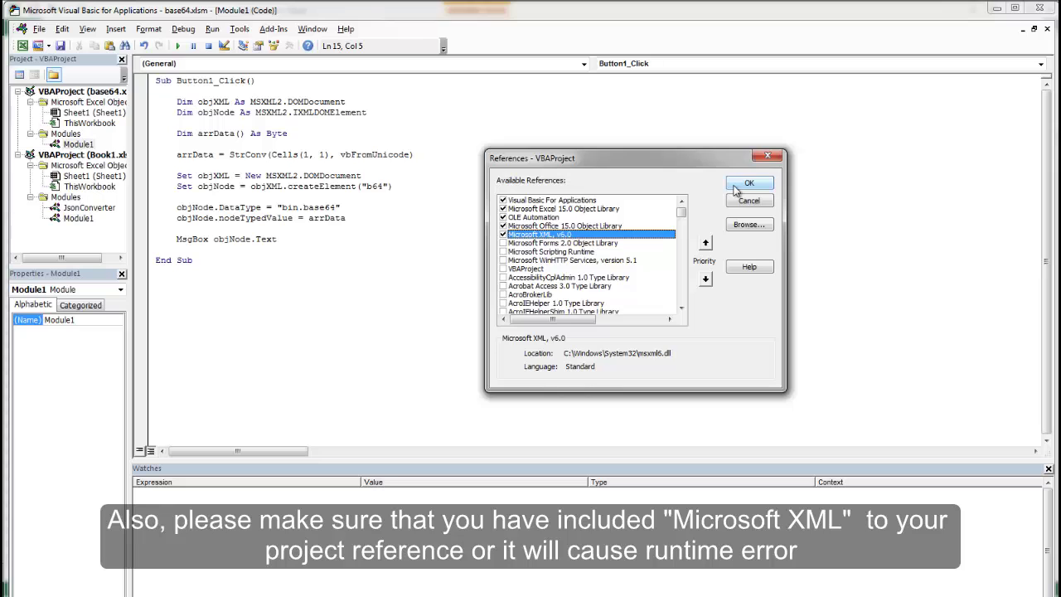
click(734, 187)
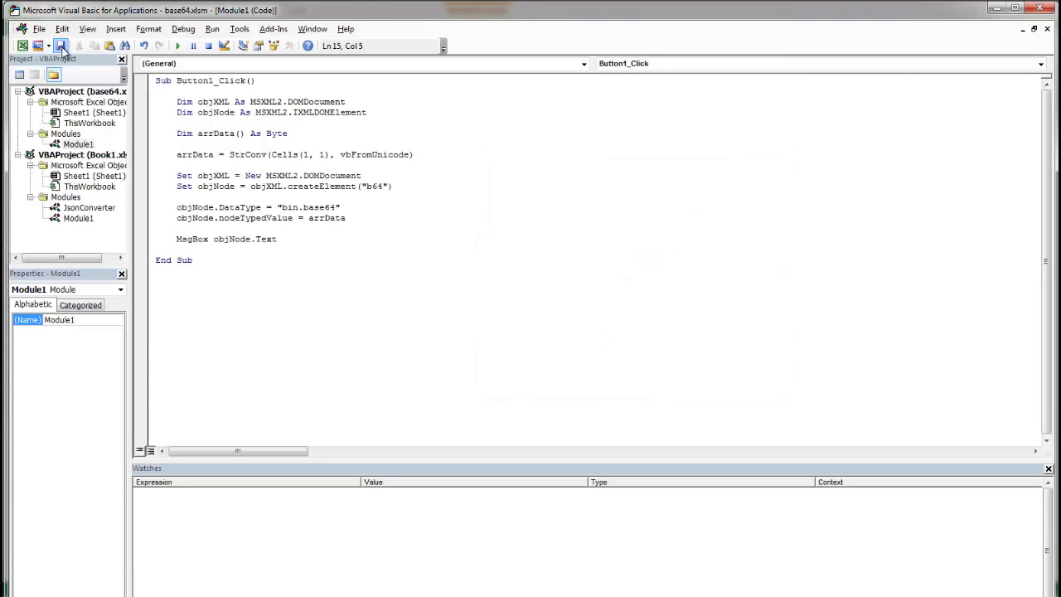
click(997, 8)
- Run Button 1 and view the base64 result aHR0cDovL3d3dy5nb29nbGUuY29t in the message box
click(320, 213)
click(320, 174)
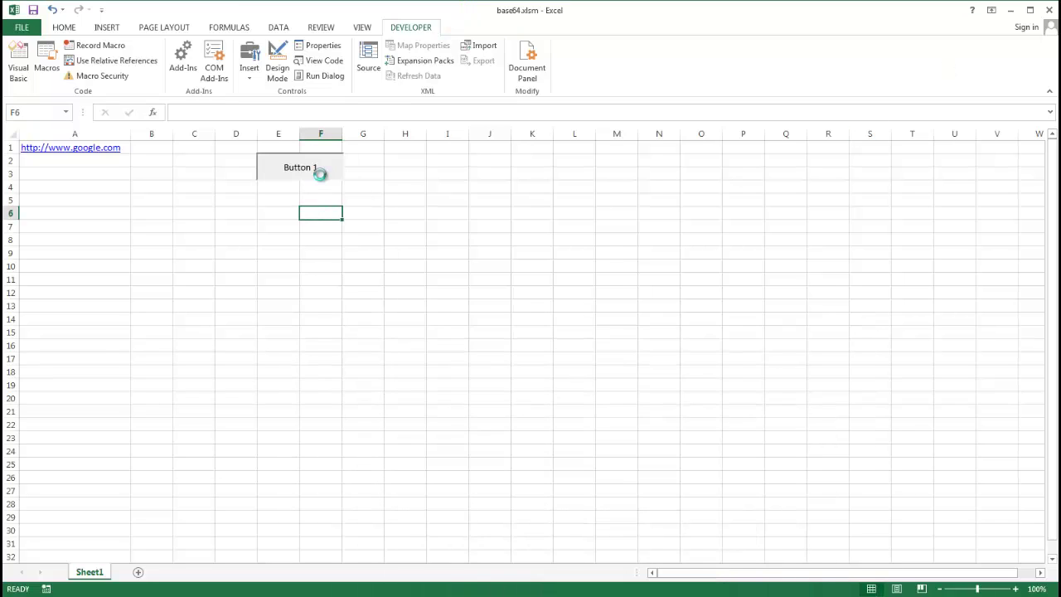
drag(590, 320, 418, 229)
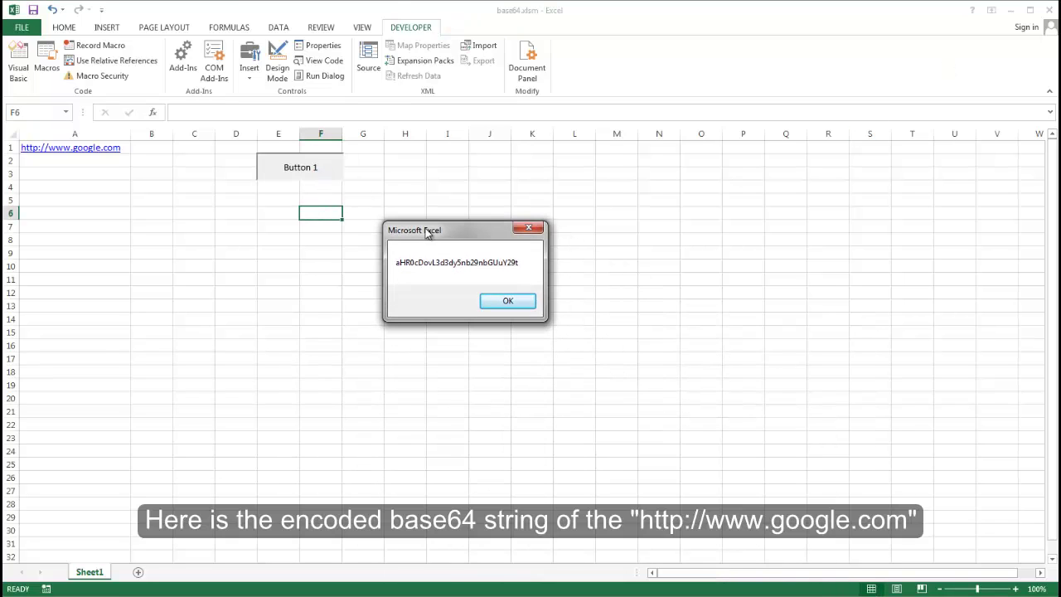